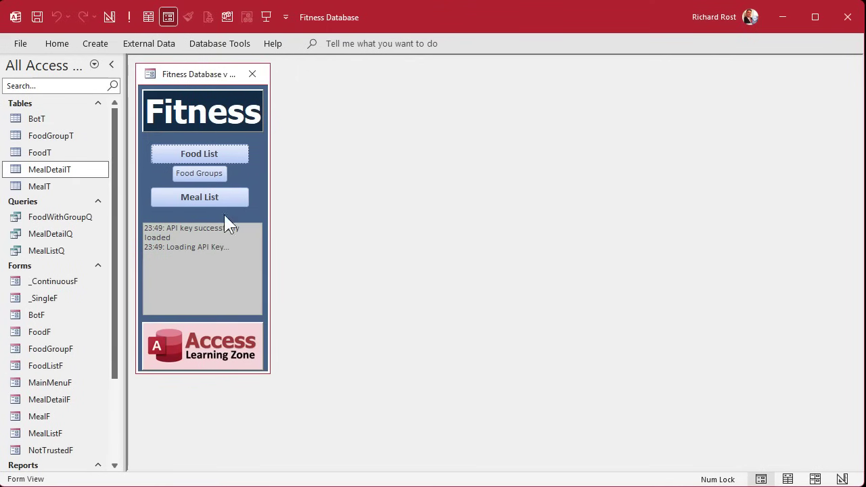
Step: Start a blank new meal in Meal List and add Apple, Red Delicious (95 calories) as its food item
{"action": "left_click", "coordinate": [188, 195]}
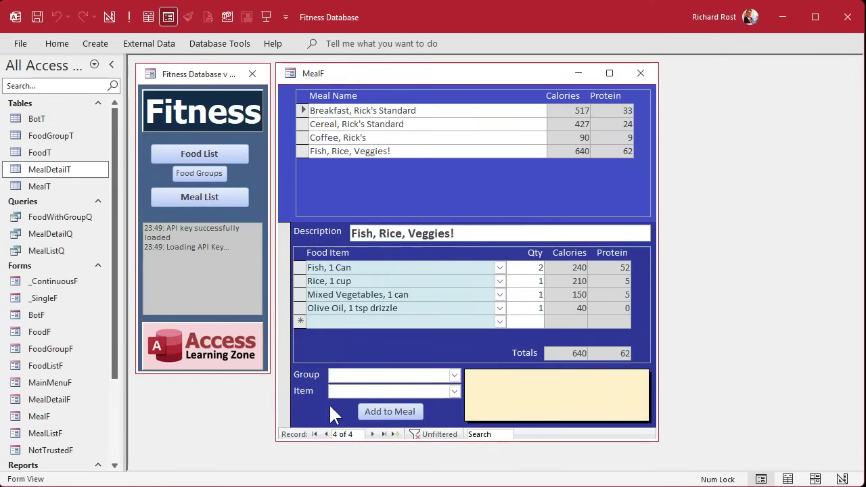
{"action": "left_click", "coordinate": [399, 434]}
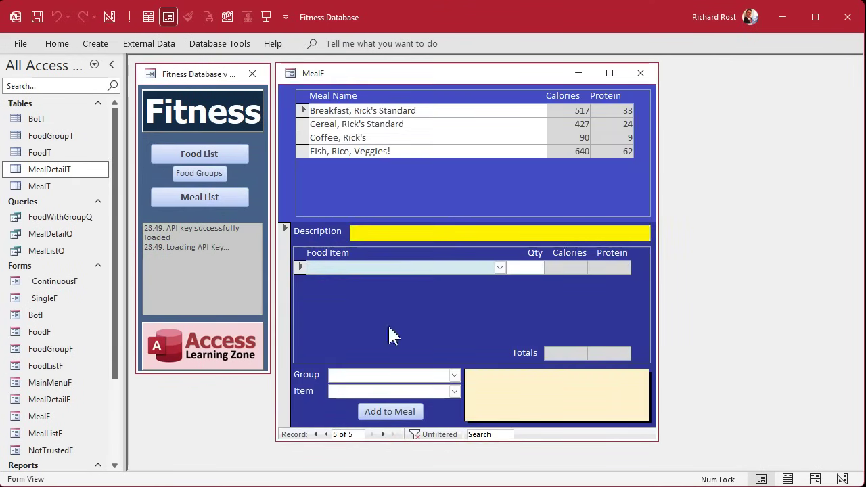
{"action": "left_click", "coordinate": [374, 267]}
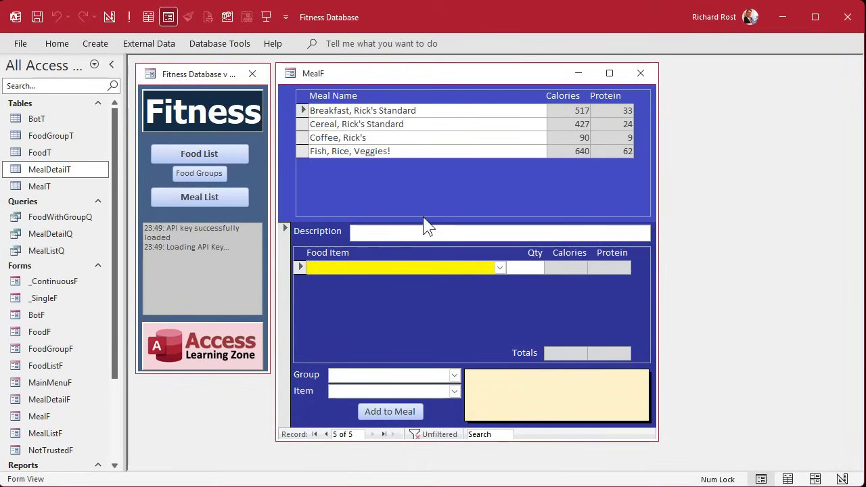
{"action": "left_click", "coordinate": [501, 267]}
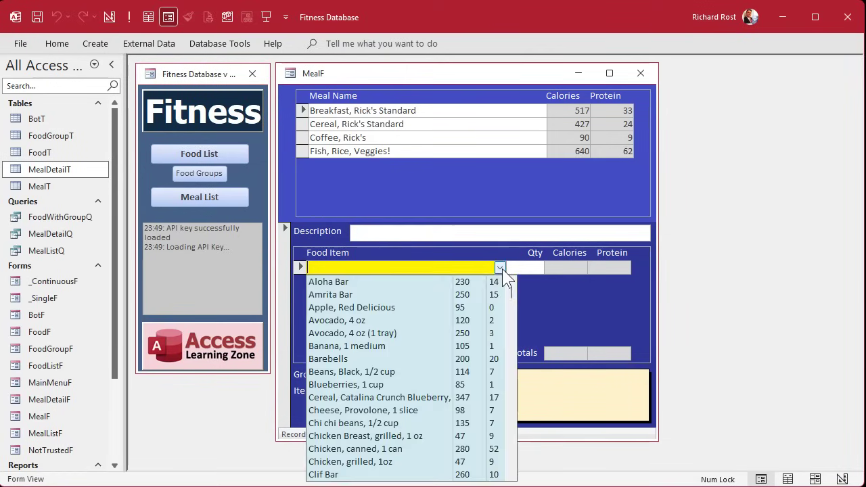
{"action": "left_click", "coordinate": [426, 305]}
{"action": "left_click", "coordinate": [426, 282]}
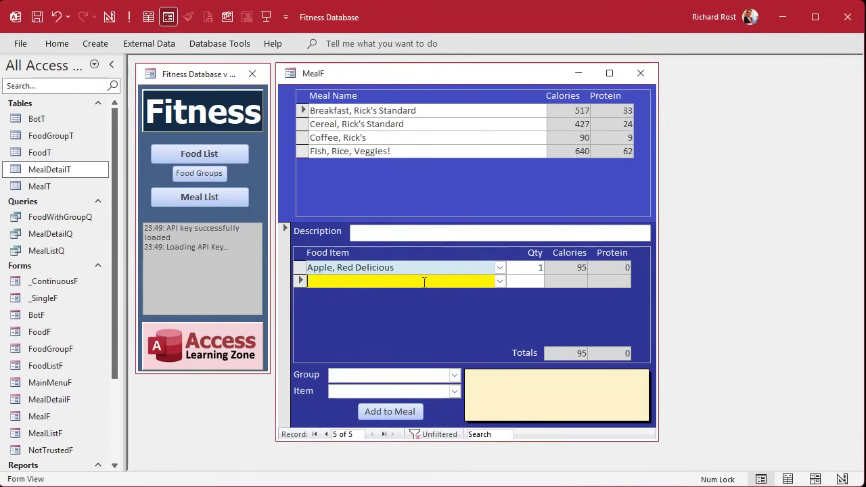
{"action": "left_click", "coordinate": [215, 45]}
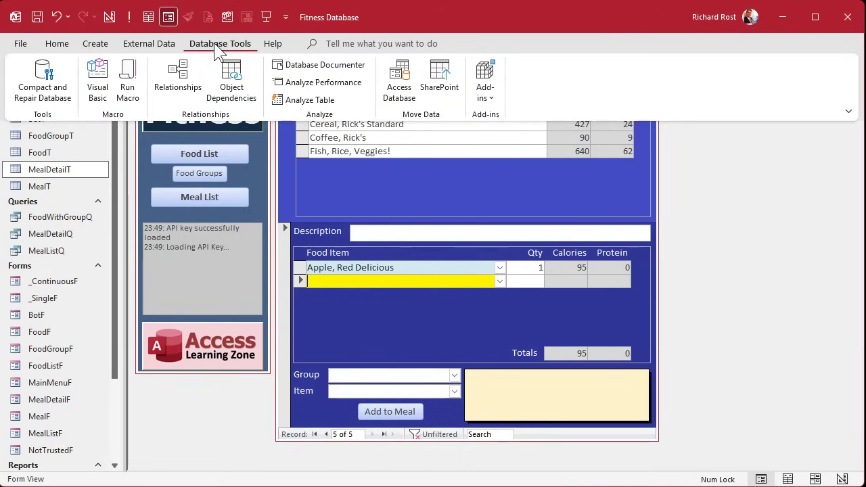
{"action": "left_click", "coordinate": [179, 78]}
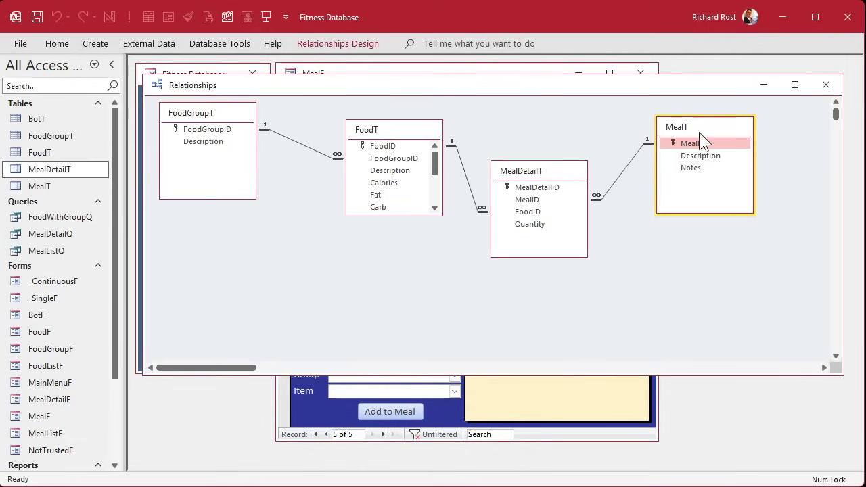
{"action": "left_click", "coordinate": [554, 169]}
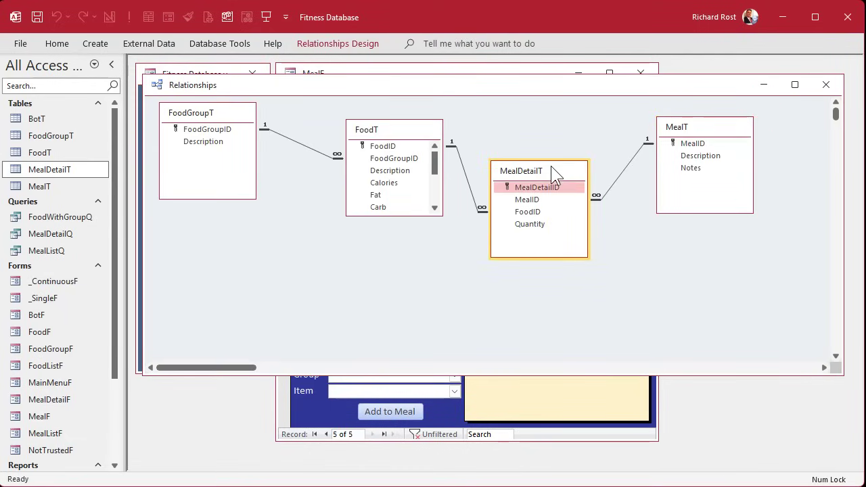
{"action": "double_click", "coordinate": [626, 165]}
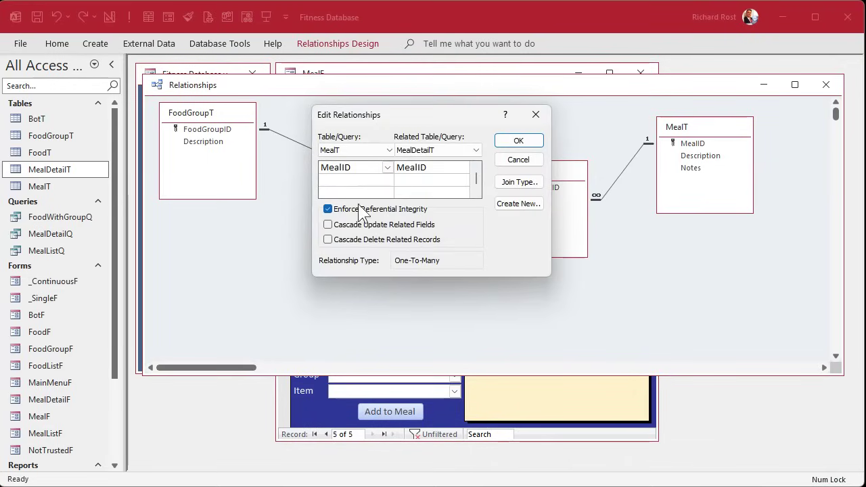
{"action": "left_click", "coordinate": [518, 140]}
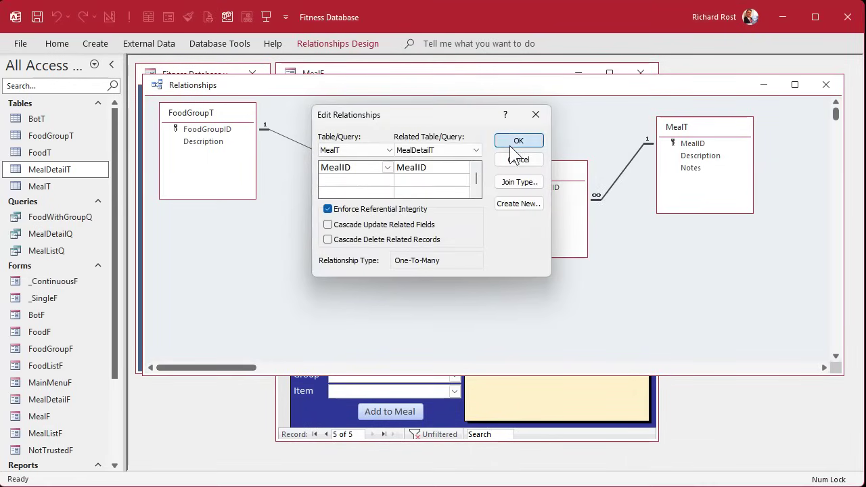
{"action": "left_click", "coordinate": [826, 84]}
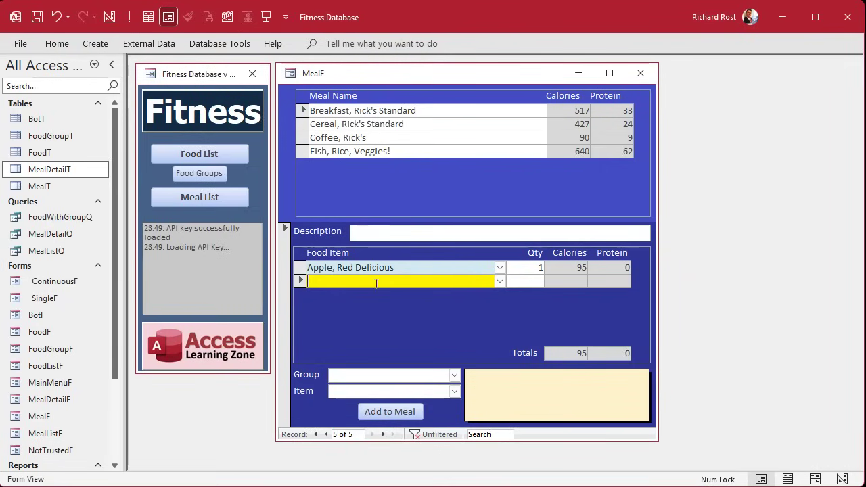
Step: Open the MealT table and move and shrink its window near the top
{"action": "double_click", "coordinate": [52, 188]}
{"action": "left_click_drag", "start_coordinate": [230, 137], "coordinate": [202, 78]}
{"action": "left_click_drag", "start_coordinate": [819, 409], "coordinate": [627, 215]}
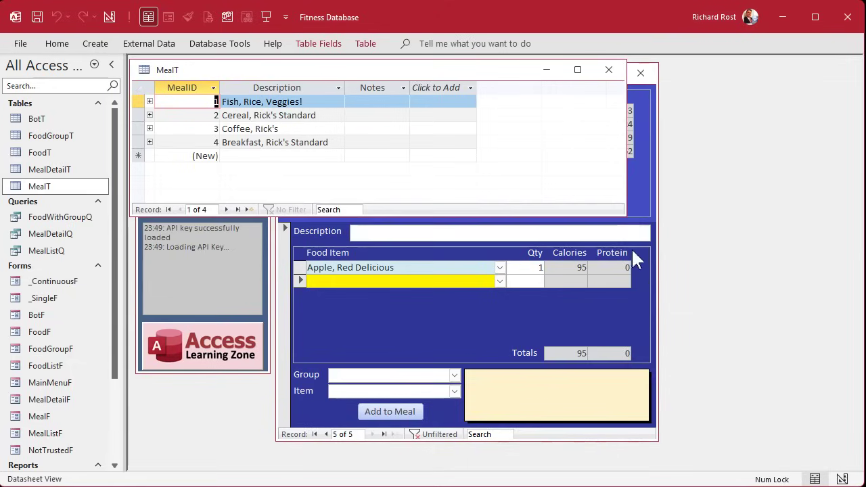
Step: Close the meal form and open MealDetailT, revealing record 41 without a MealID
{"action": "left_click", "coordinate": [657, 309]}
{"action": "left_click", "coordinate": [641, 73]}
{"action": "double_click", "coordinate": [60, 170]}
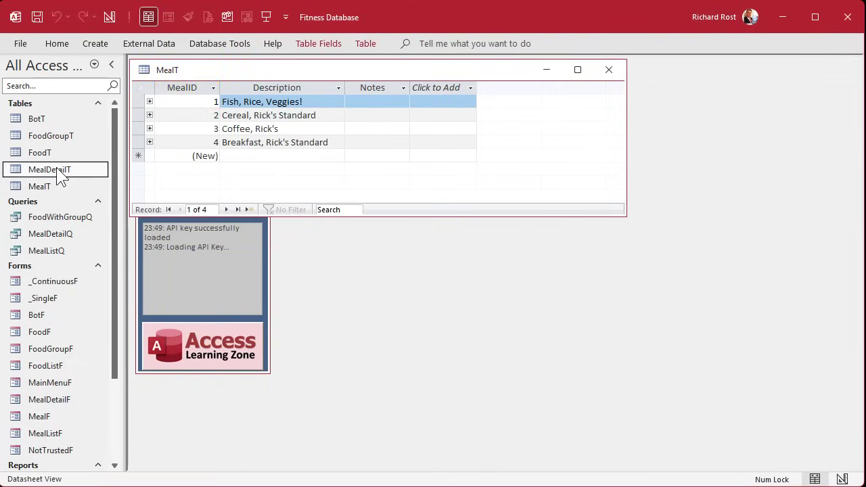
{"action": "left_click_drag", "start_coordinate": [291, 121], "coordinate": [280, 188]}
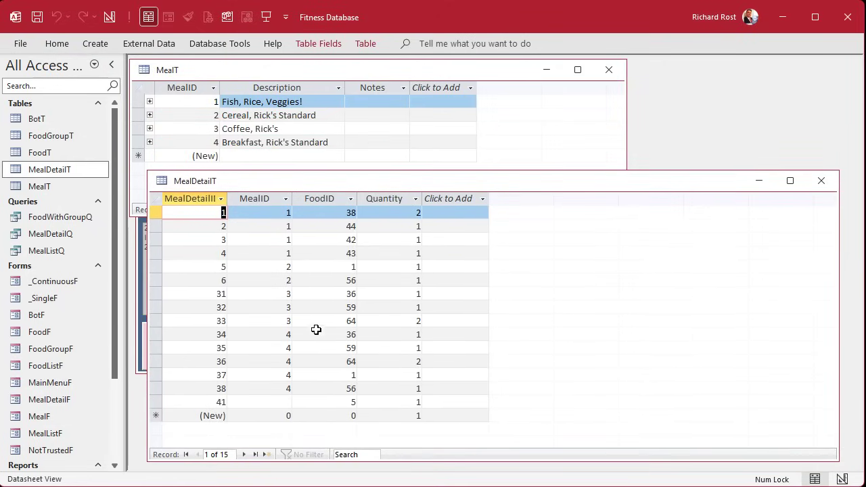
Step: Delete orphan record 41, which has an empty MealID, from MealDetailT
{"action": "left_click", "coordinate": [158, 402]}
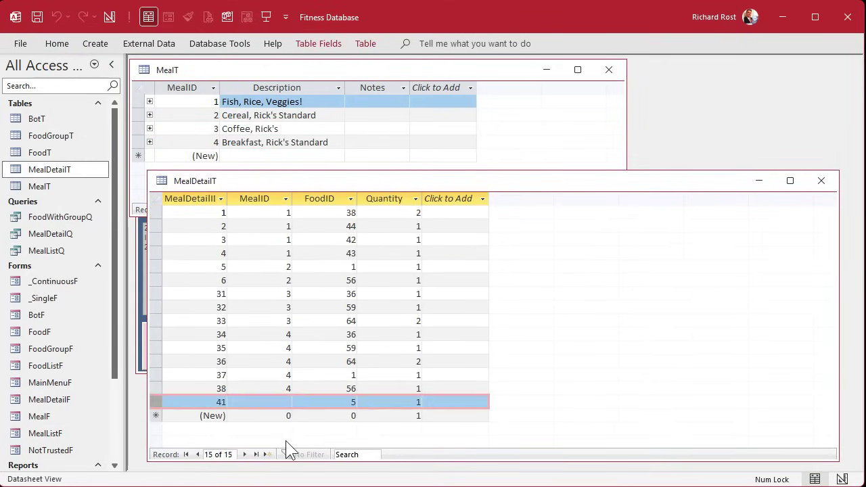
{"action": "key", "text": "Tab"}
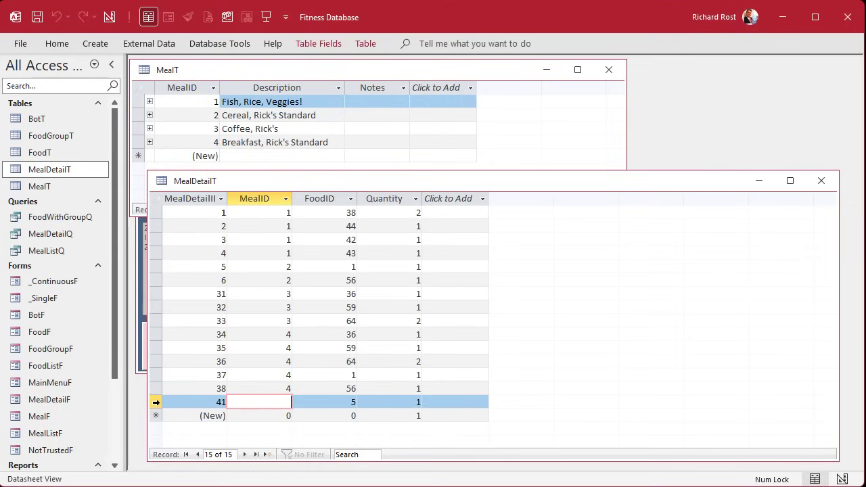
{"action": "left_click", "coordinate": [155, 402]}
{"action": "key", "text": "Delete"}
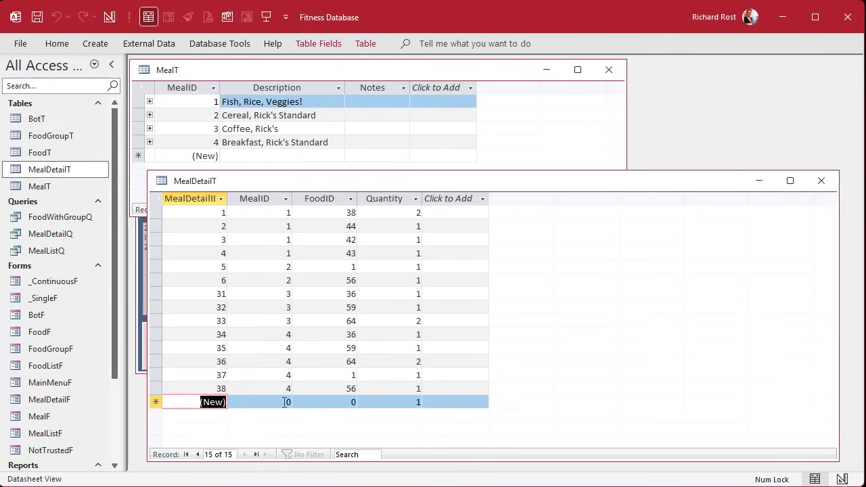
{"action": "key", "text": "Tab"}
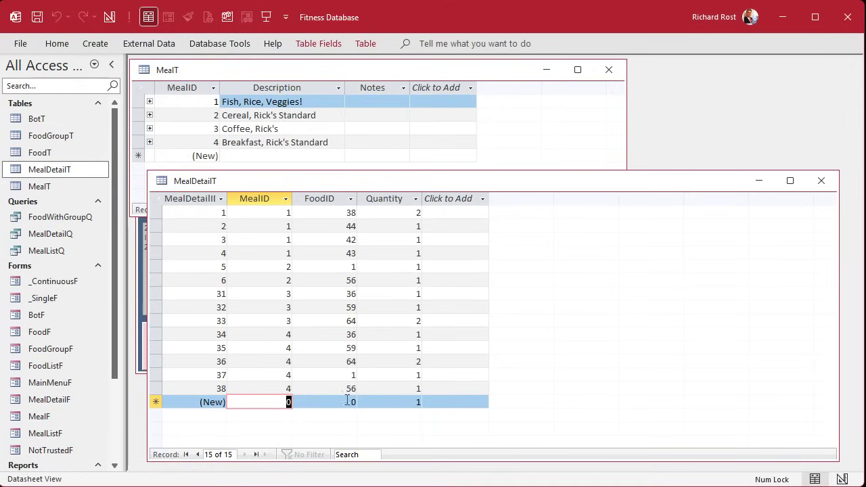
{"action": "key", "text": "Tab"}
{"action": "type", "text": "2"}
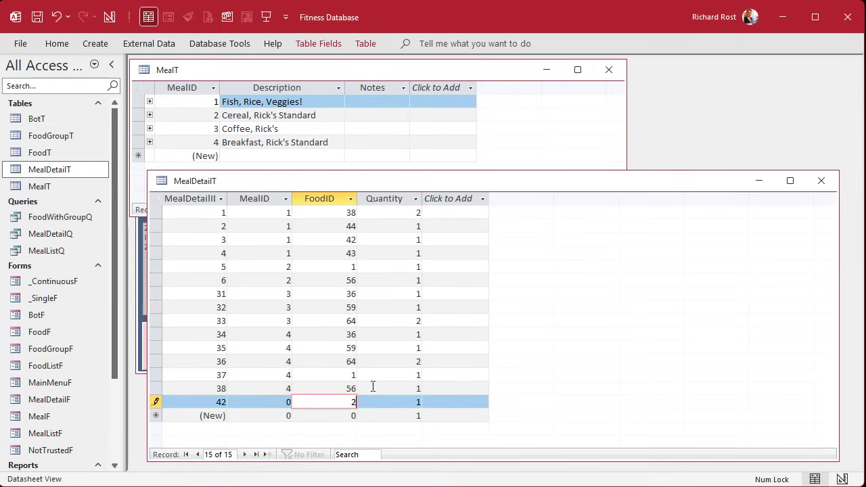
{"action": "key", "text": "Down"}
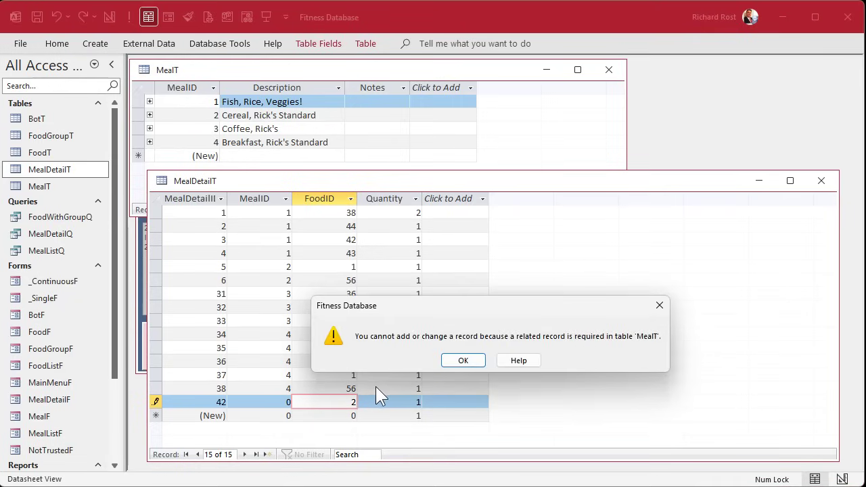
{"action": "left_click", "coordinate": [463, 361]}
{"action": "double_click", "coordinate": [287, 402]}
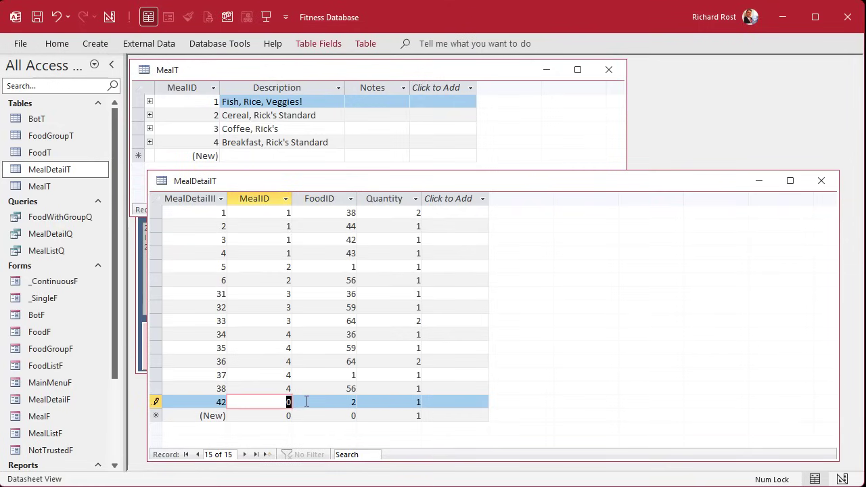
{"action": "type", "text": "6"}
{"action": "left_click", "coordinate": [347, 455]}
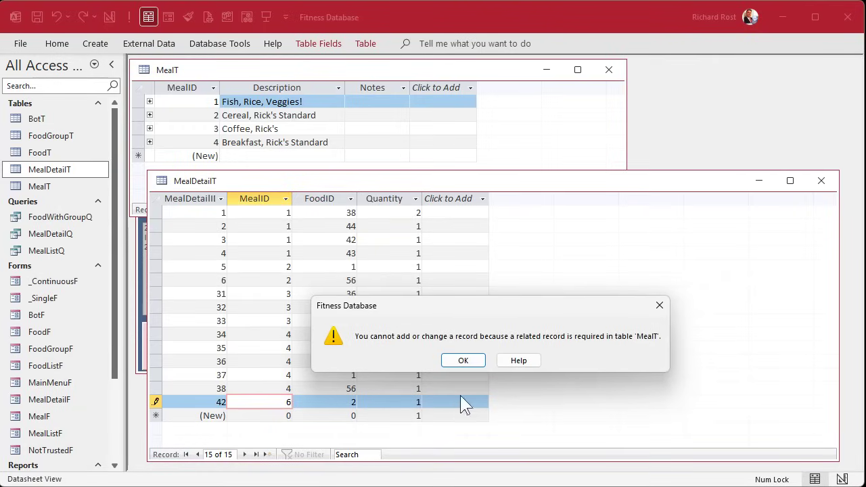
{"action": "left_click", "coordinate": [464, 364]}
{"action": "left_click_drag", "start_coordinate": [287, 402], "coordinate": [307, 401]}
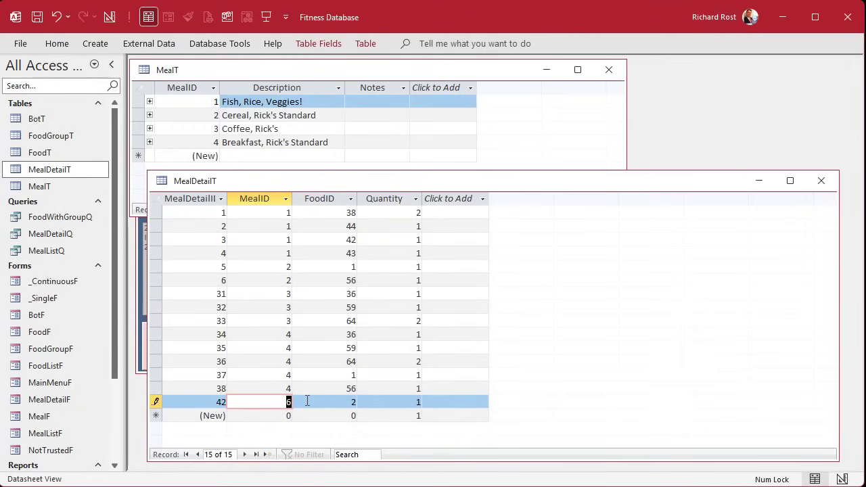
{"action": "key", "text": "BackSpace"}
{"action": "key", "text": "shift+Return"}
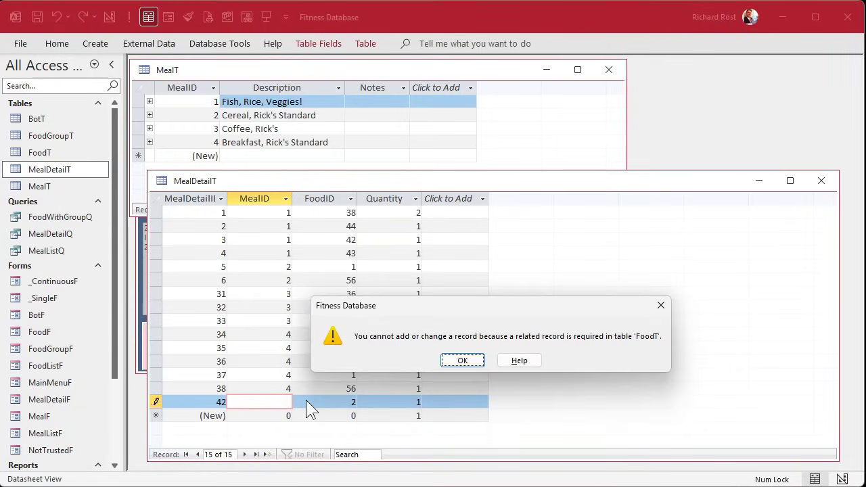
{"action": "left_click", "coordinate": [454, 363]}
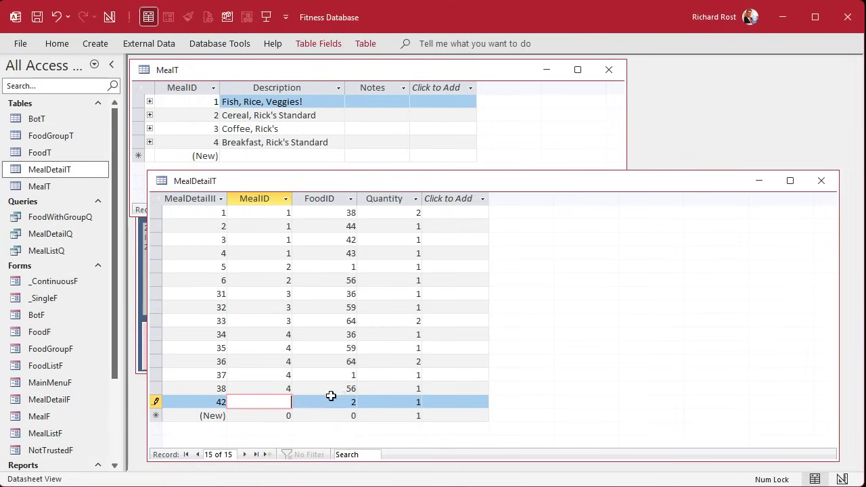
{"action": "left_click", "coordinate": [328, 399]}
{"action": "left_click", "coordinate": [313, 383]}
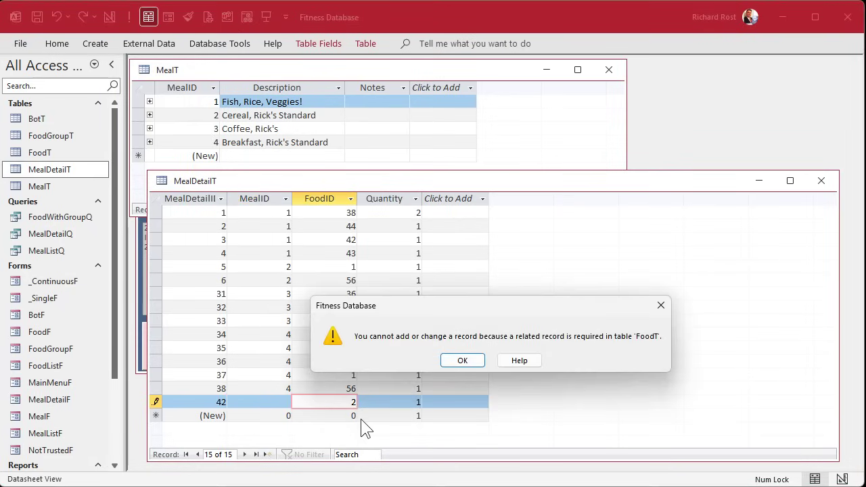
{"action": "left_click", "coordinate": [462, 360]}
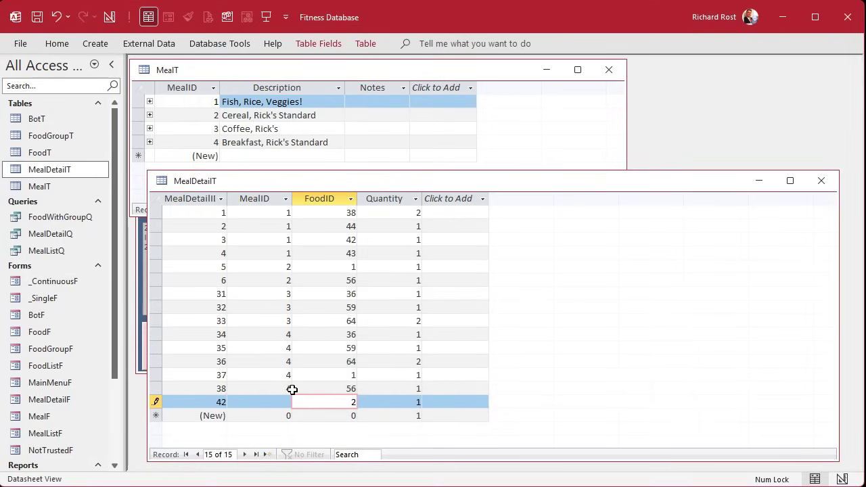
{"action": "key", "text": "Escape"}
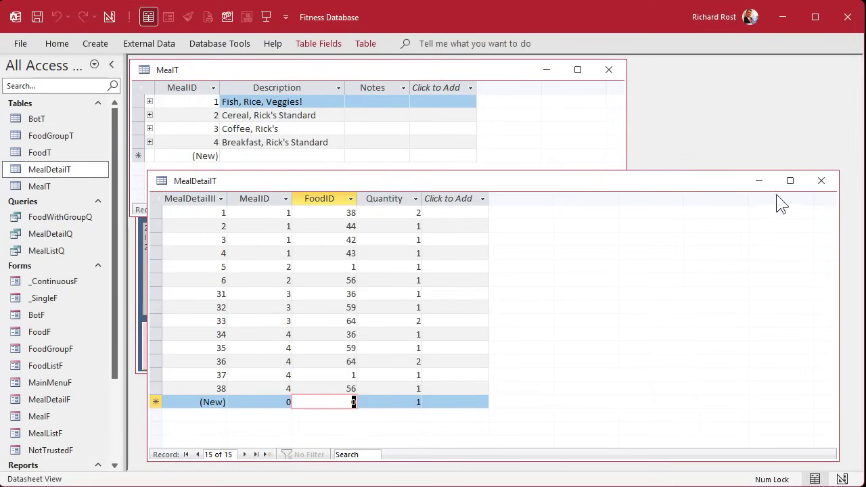
{"action": "left_click", "coordinate": [820, 182]}
{"action": "left_click", "coordinate": [609, 70]}
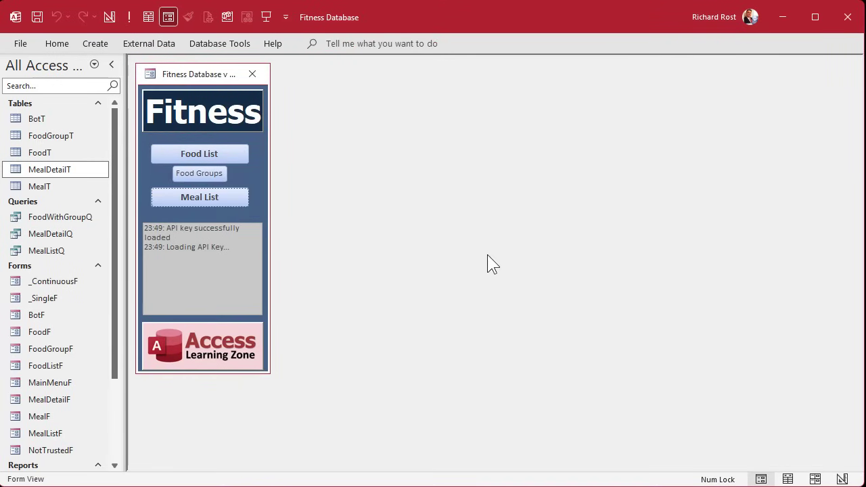
Step: Add Apple, Red Delicious to a blank new meal in Meal List, then close the form
{"action": "left_click", "coordinate": [222, 201]}
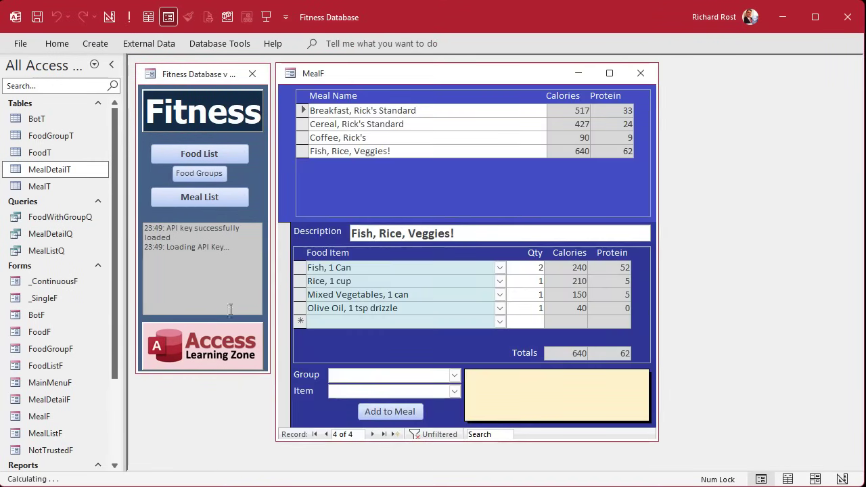
{"action": "left_click", "coordinate": [393, 434]}
{"action": "left_click", "coordinate": [499, 268]}
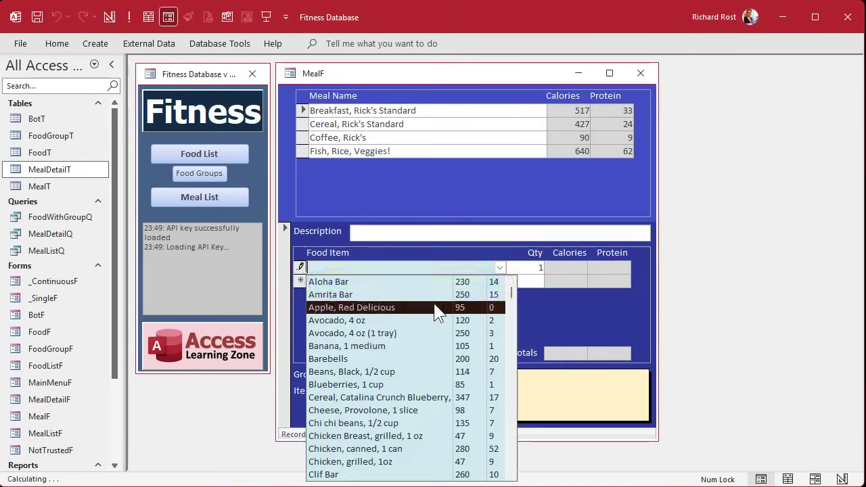
{"action": "left_click", "coordinate": [437, 308]}
{"action": "left_click", "coordinate": [443, 237]}
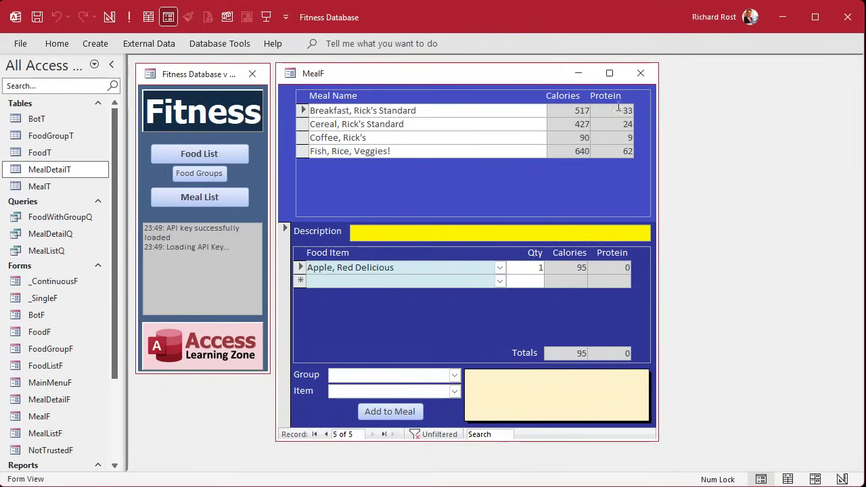
{"action": "left_click", "coordinate": [647, 70]}
Step: Open MealDetailT, delete orphan record 43, and switch the table to Design View
{"action": "double_click", "coordinate": [57, 172]}
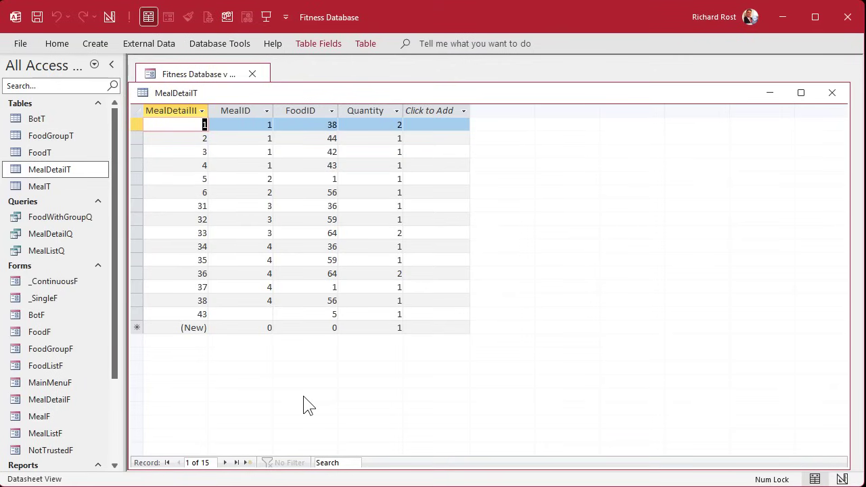
{"action": "left_click", "coordinate": [136, 314]}
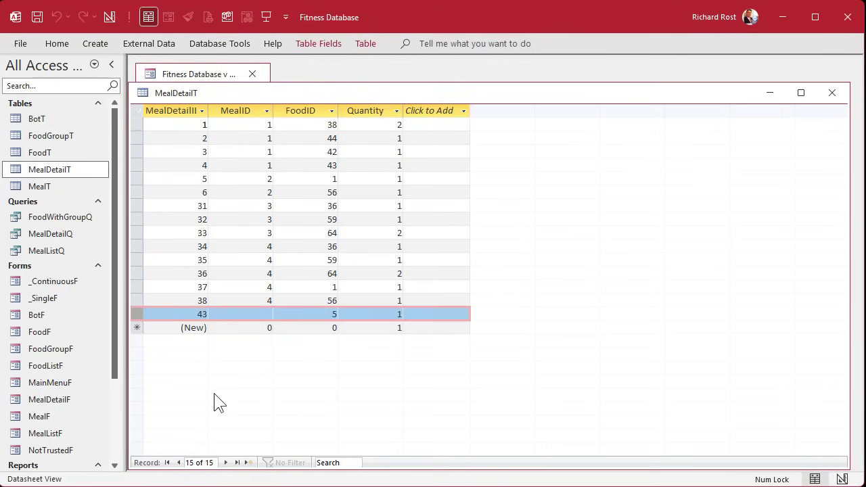
{"action": "key", "text": "Delete"}
{"action": "right_click", "coordinate": [509, 91]}
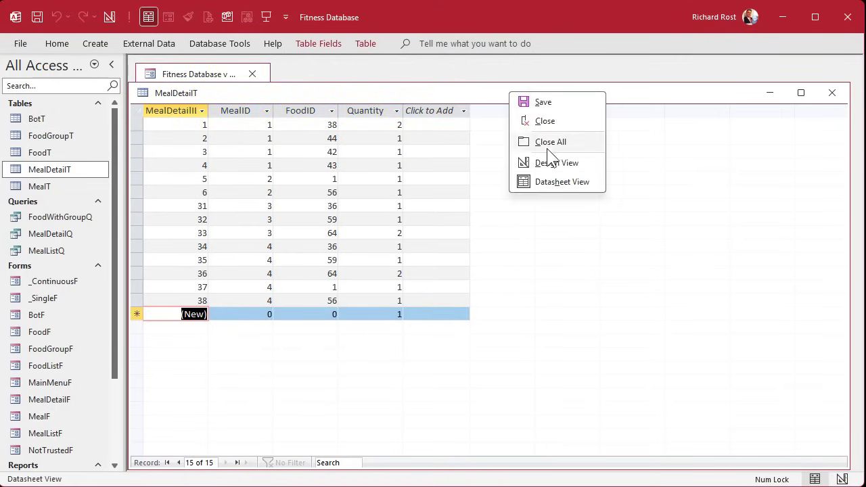
{"action": "left_click", "coordinate": [551, 162]}
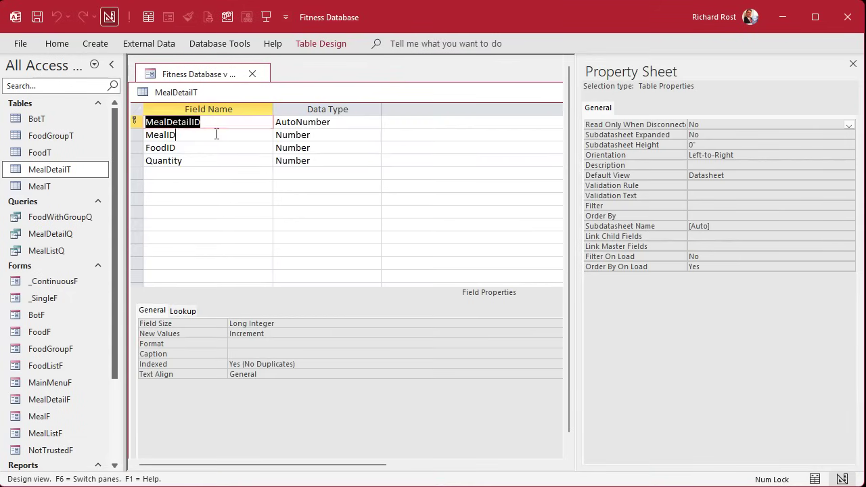
Step: Set the Required property to Yes for both MealID and FoodID in MealDetailT
{"action": "left_click", "coordinate": [216, 134]}
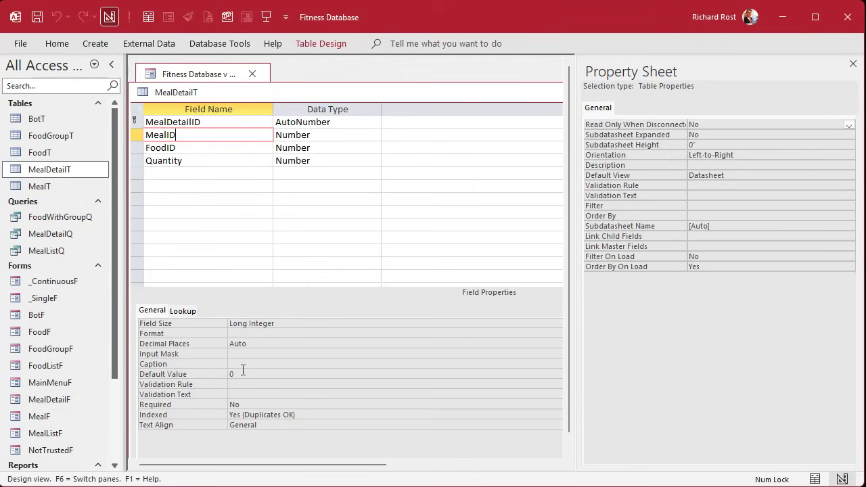
{"action": "double_click", "coordinate": [252, 404]}
{"action": "left_click", "coordinate": [216, 147]}
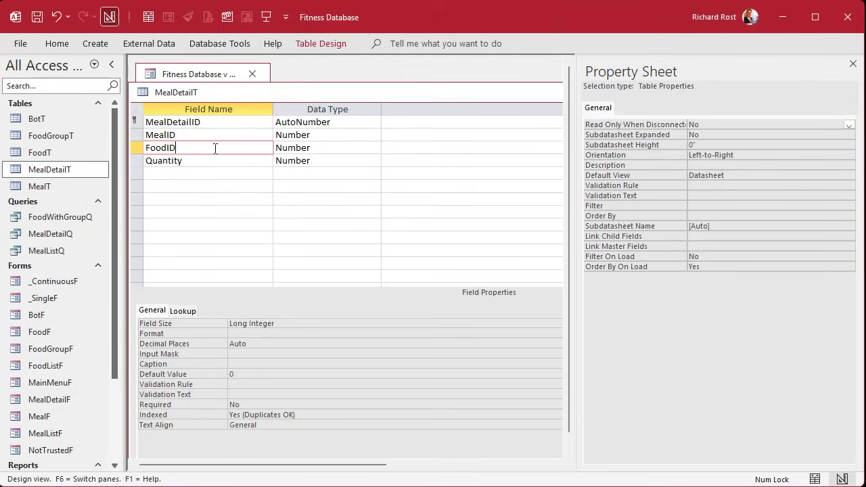
{"action": "double_click", "coordinate": [275, 406]}
Step: Open the FoodGroupT and FoodT tables and switch FoodT to Design View
{"action": "double_click", "coordinate": [54, 138]}
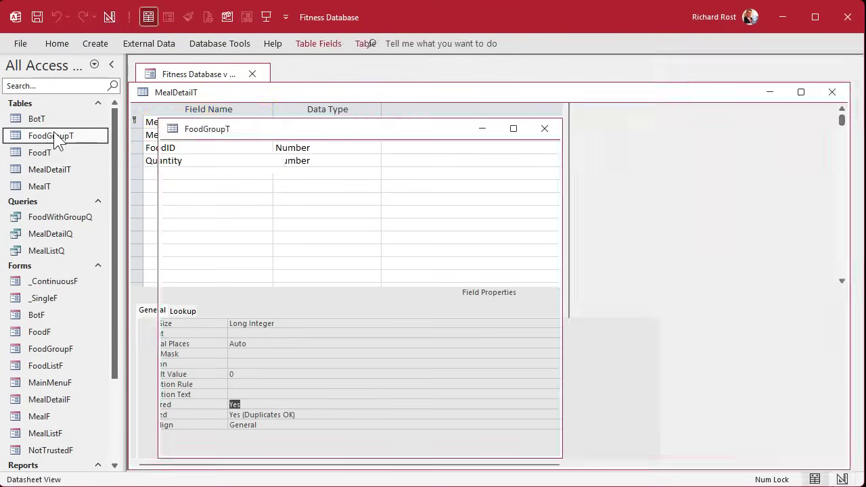
{"action": "double_click", "coordinate": [54, 153]}
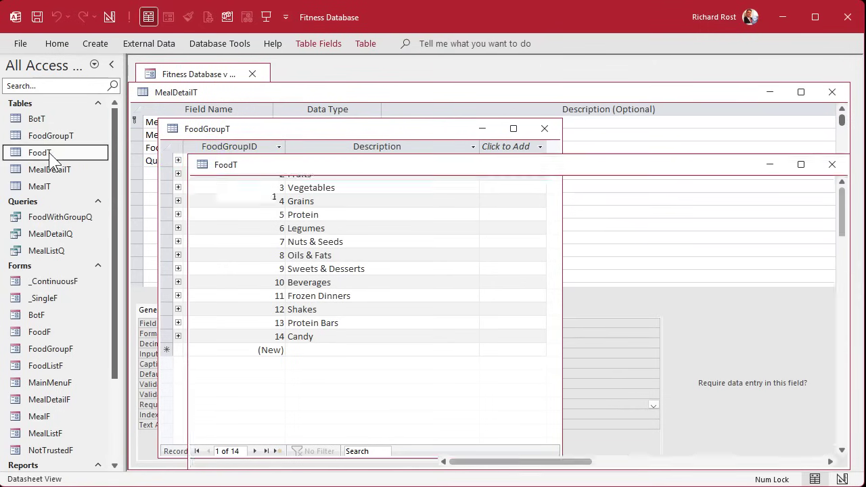
{"action": "left_click_drag", "start_coordinate": [389, 168], "coordinate": [368, 118]}
{"action": "right_click", "coordinate": [369, 118]}
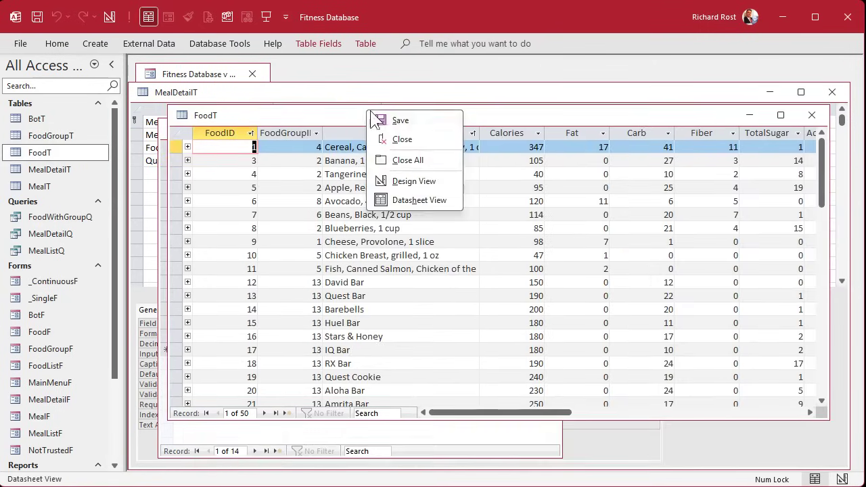
{"action": "left_click", "coordinate": [415, 178]}
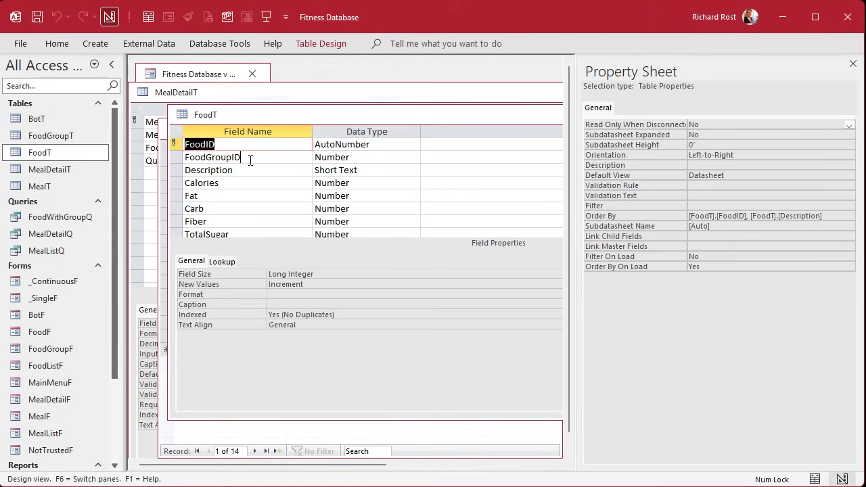
Step: Make FoodT's FoodGroupID Required, save, and test existing food data against the rule
{"action": "left_click", "coordinate": [247, 158]}
{"action": "double_click", "coordinate": [306, 355]}
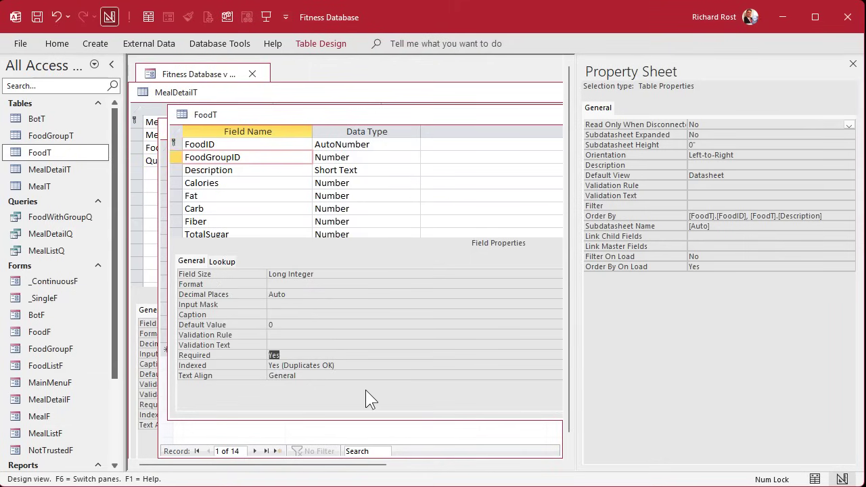
{"action": "key", "text": "ctrl+s"}
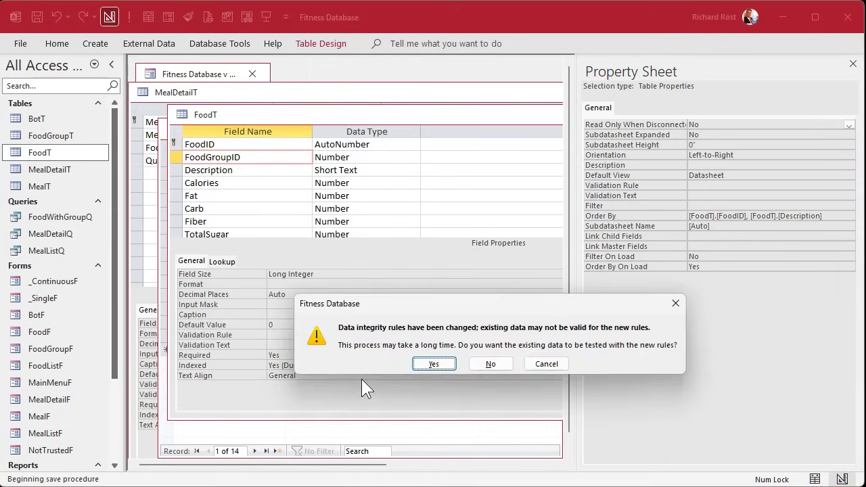
{"action": "left_click", "coordinate": [434, 364]}
{"action": "left_click", "coordinate": [853, 63]}
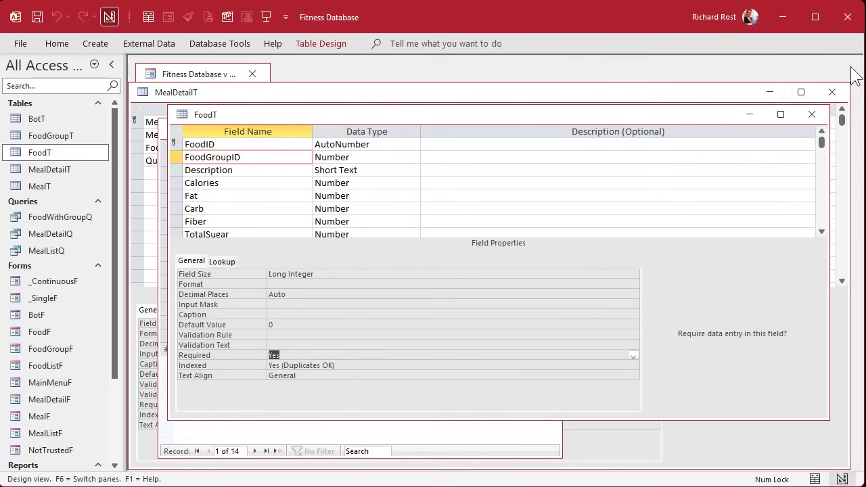
Step: Close FoodT and save MealDetailT's design, testing its existing data against the new rules
{"action": "left_click", "coordinate": [812, 114]}
{"action": "left_click", "coordinate": [832, 92]}
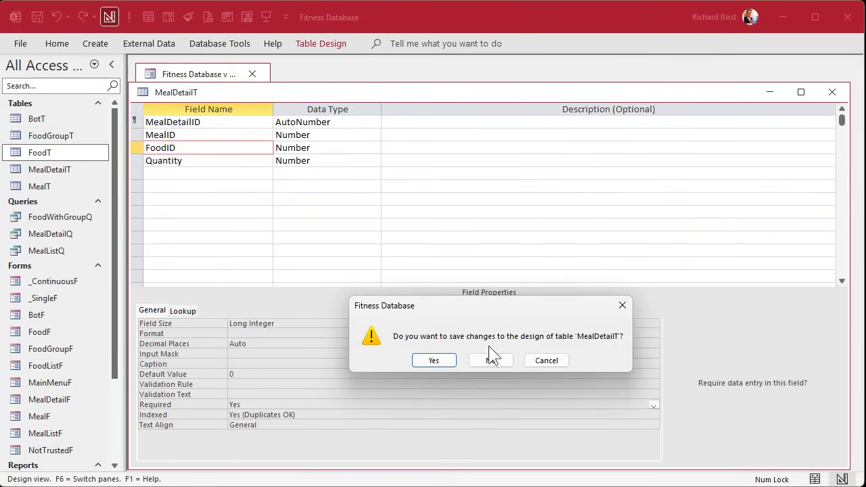
{"action": "left_click", "coordinate": [435, 362]}
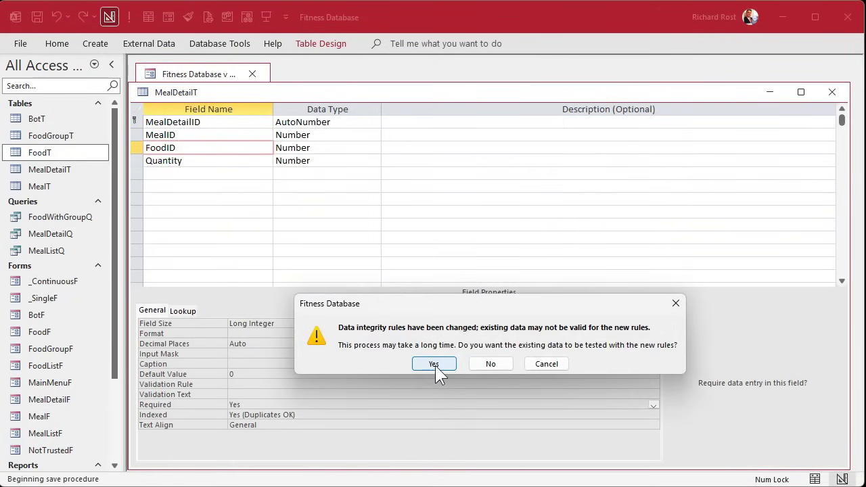
{"action": "left_click", "coordinate": [434, 364]}
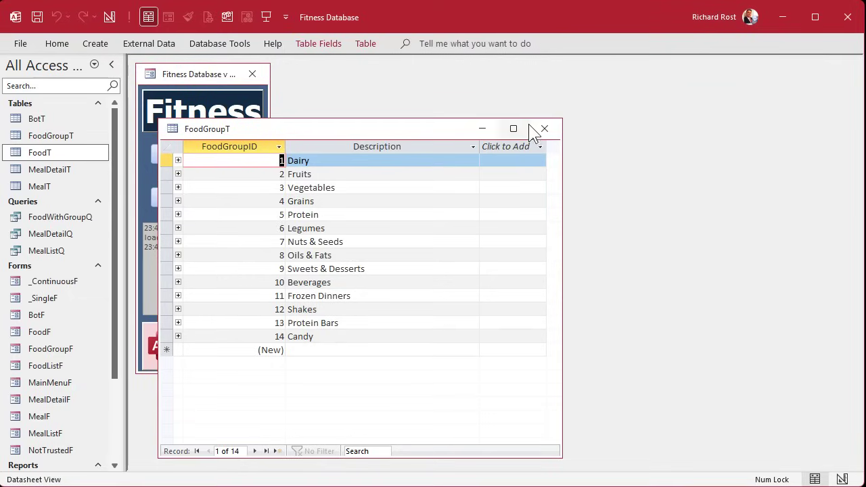
Step: Close FoodGroupT and try adding Apple, Red Delicious to a blank new meal in Meal List
{"action": "left_click", "coordinate": [549, 127]}
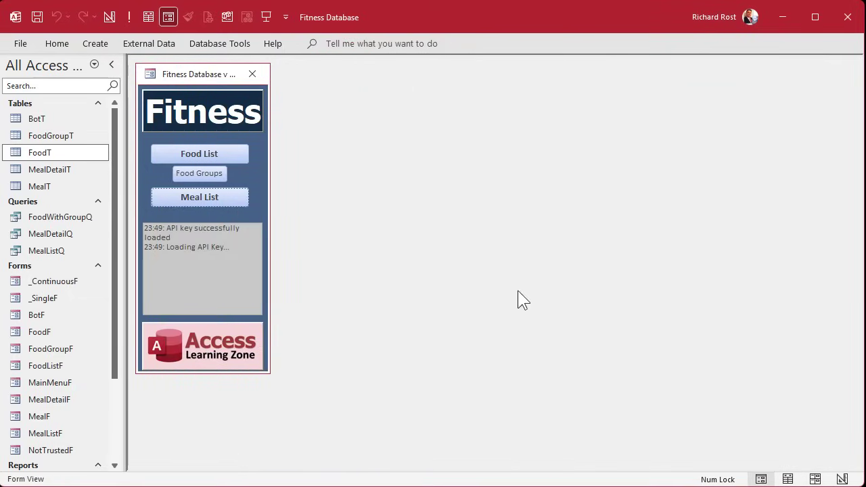
{"action": "left_click", "coordinate": [181, 201]}
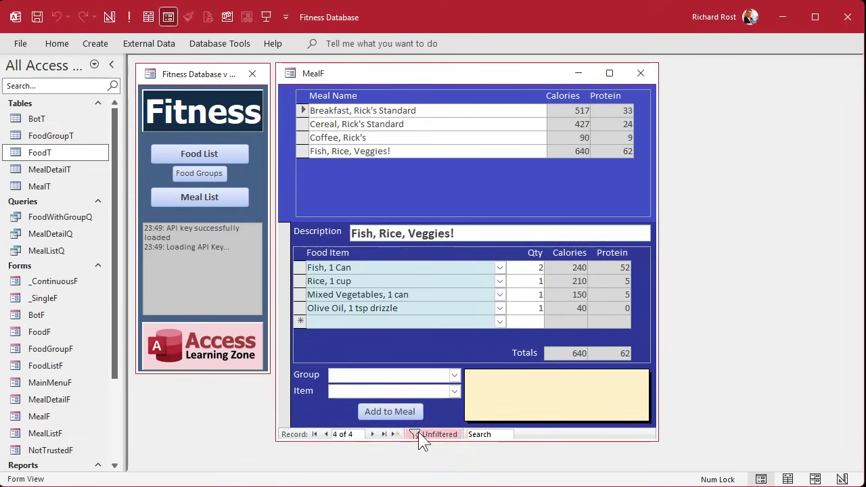
{"action": "left_click", "coordinate": [393, 434]}
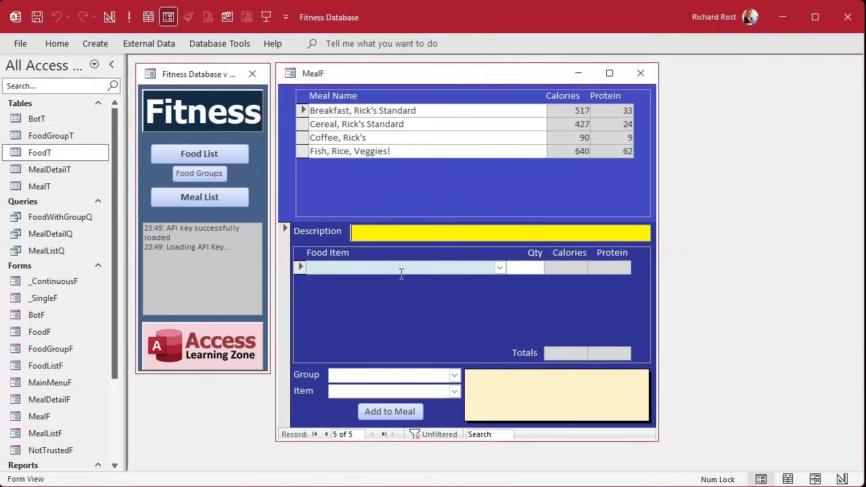
{"action": "left_click", "coordinate": [499, 268]}
{"action": "left_click", "coordinate": [412, 311]}
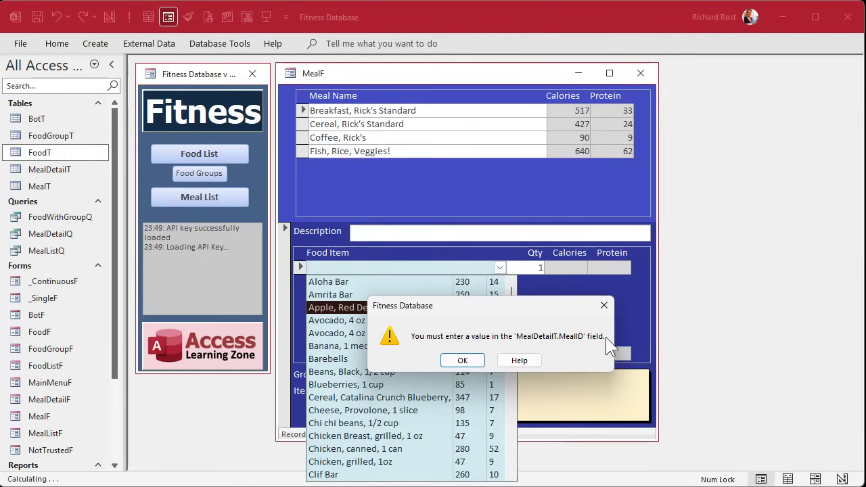
{"action": "key", "text": "Return"}
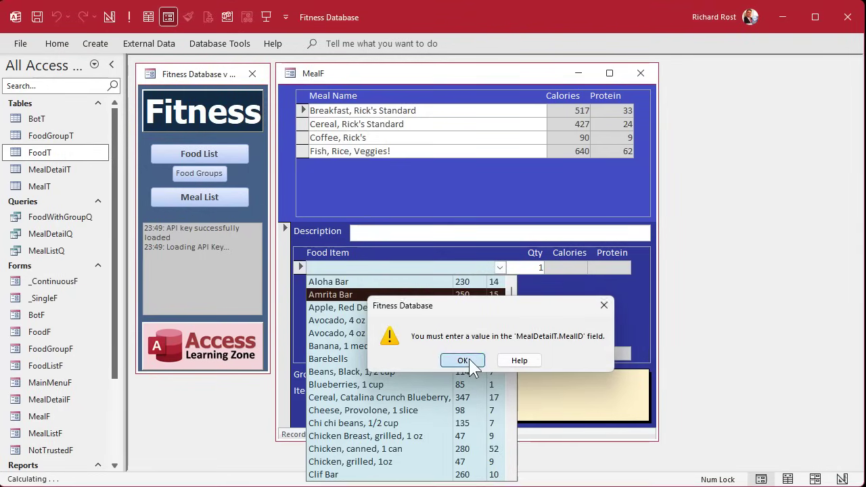
Step: Dismiss the MealID-required errors, cancel the food line, and reopen the Food Item list
{"action": "left_click", "coordinate": [467, 360]}
{"action": "left_click", "coordinate": [433, 281]}
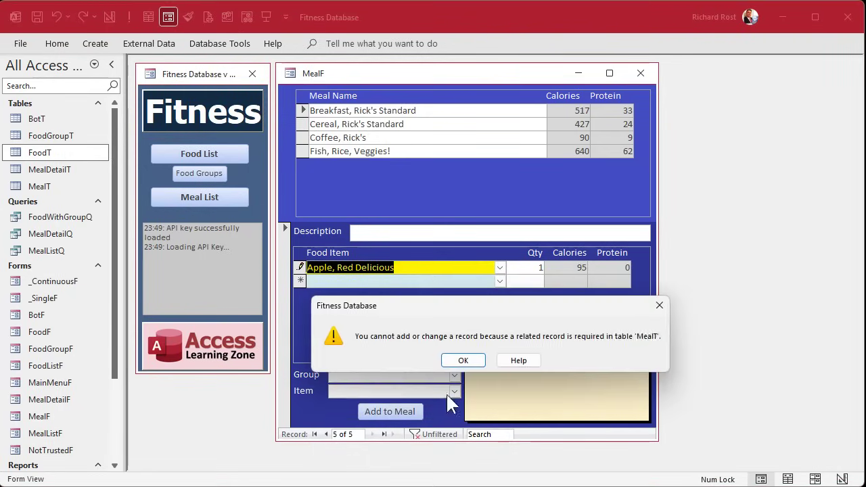
{"action": "left_click", "coordinate": [459, 364]}
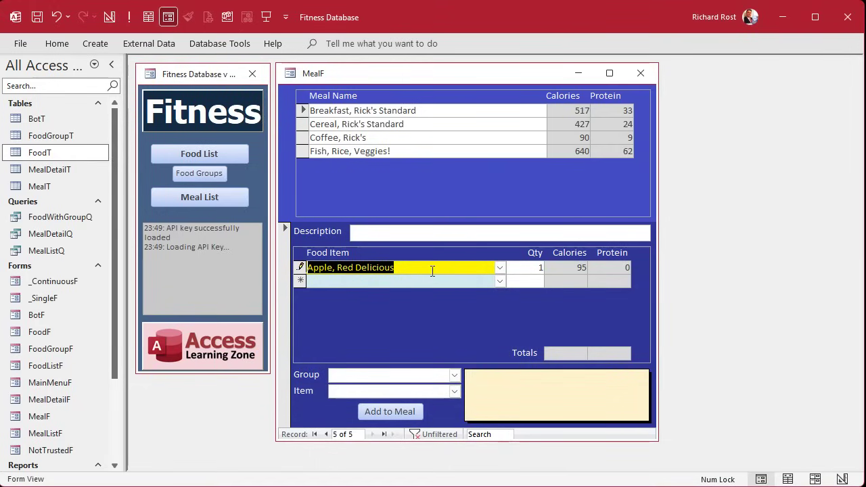
{"action": "key", "text": "Escape"}
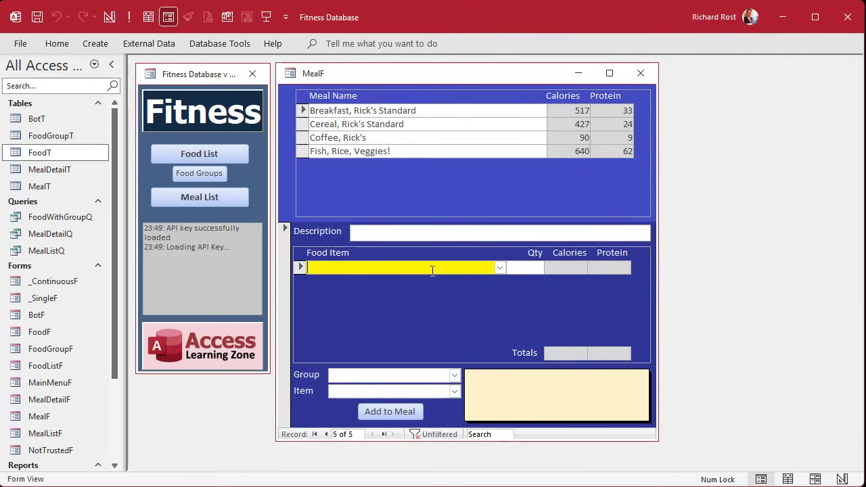
{"action": "left_click", "coordinate": [500, 268]}
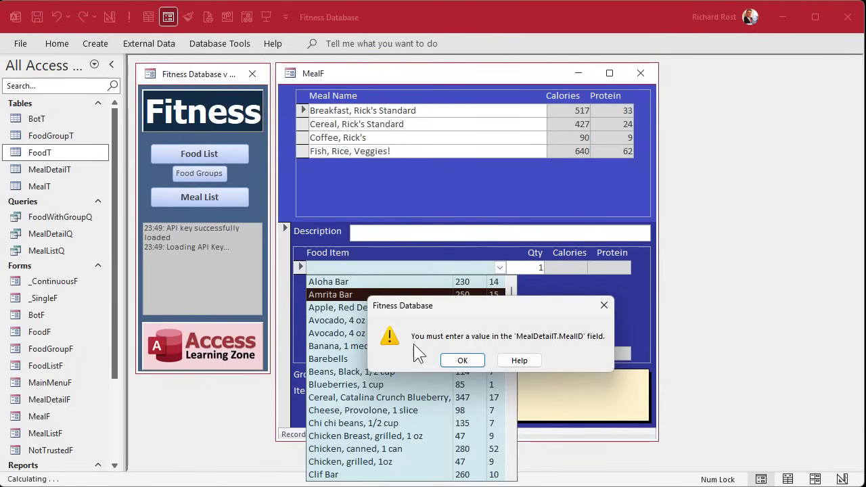